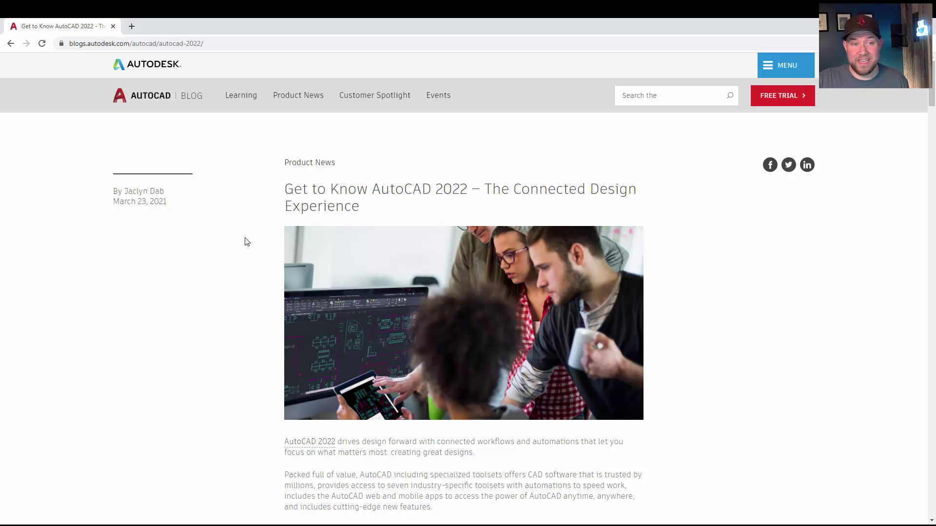
# Scroll the AutoCAD 2022 blog post past the intro to the 'Streamline drawing review cycles with Trace' heading
pyautogui.scroll(-1, 247, 235)
pyautogui.scroll(-1, 246, 239)
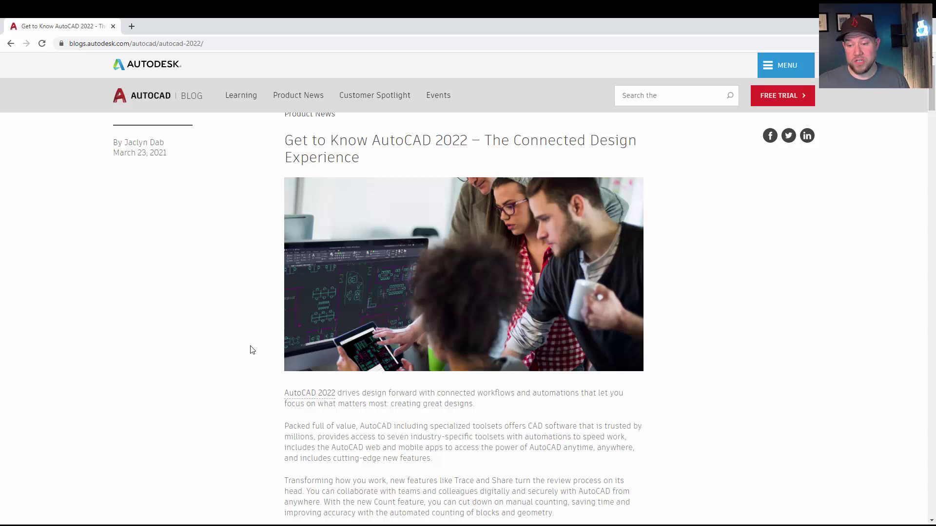
pyautogui.scroll(-4, 252, 350)
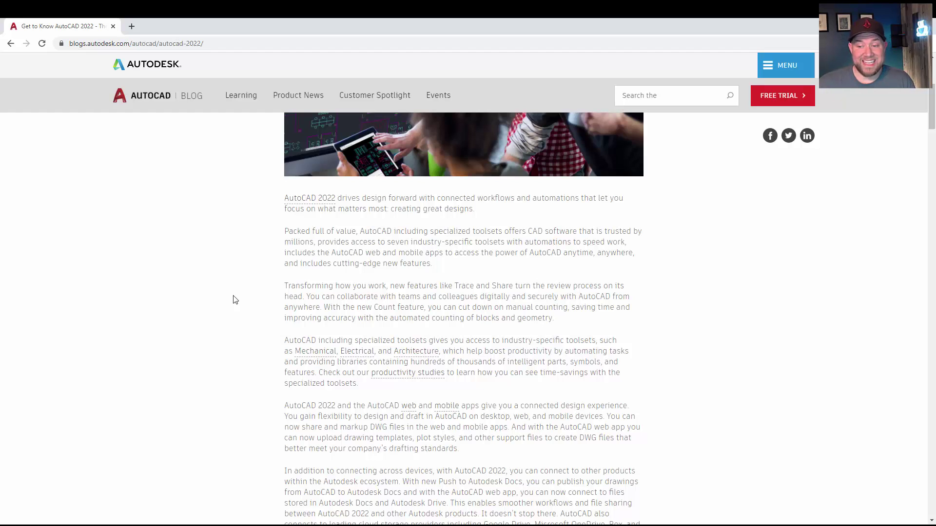
pyautogui.scroll(-8, 275, 309)
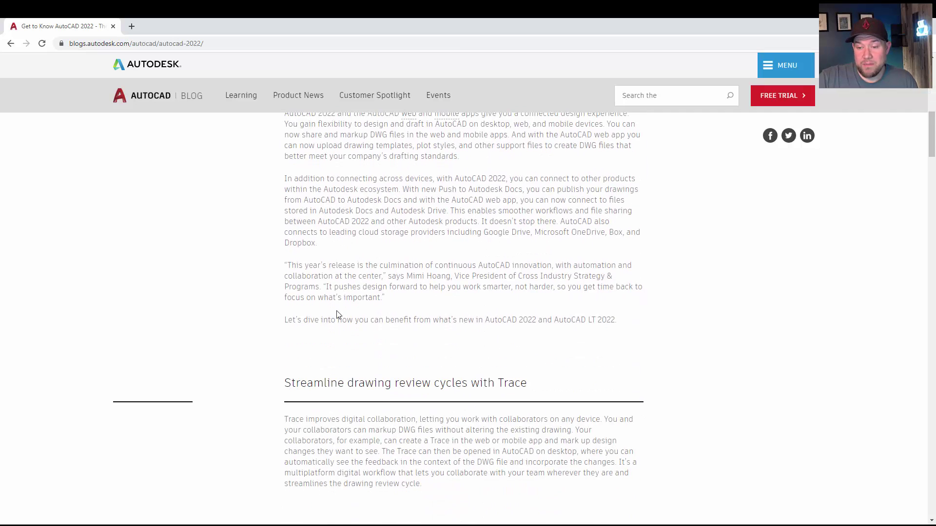
pyautogui.scroll(-2, 450, 340)
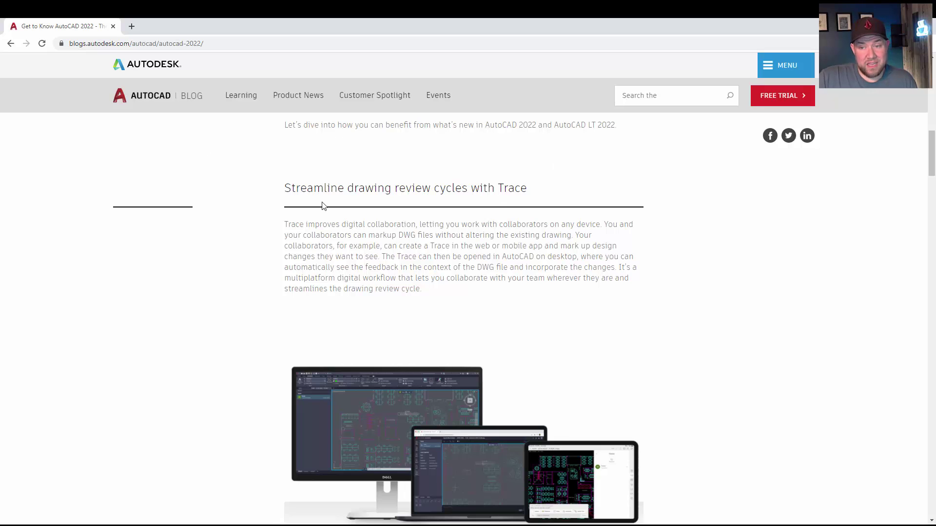
# Scroll down from the Trace section toward 'Improve your collaboration process with Share'
pyautogui.scroll(-1, 921, 167)
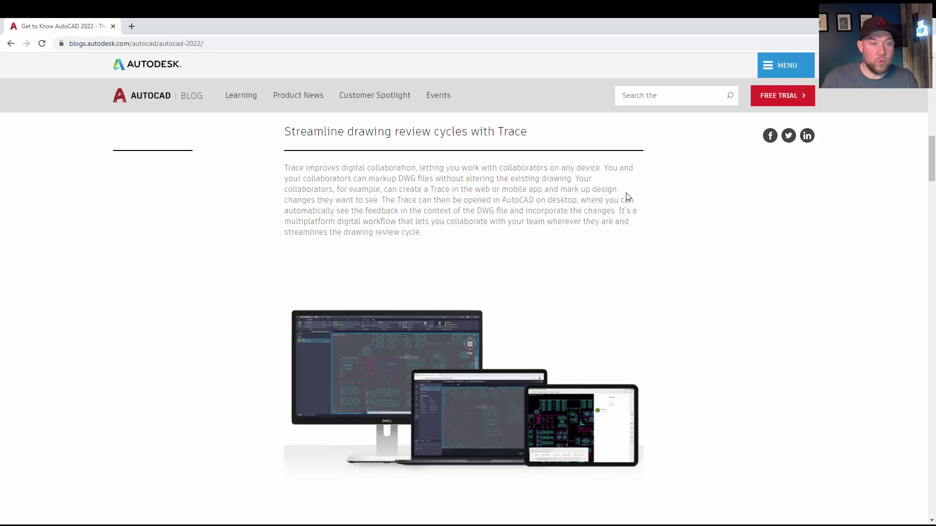
# Drag the page scrollbar down toward the 'Increase accuracy through automation with Count' section
pyautogui.moveTo(931, 176); pyautogui.dragTo(928, 215)
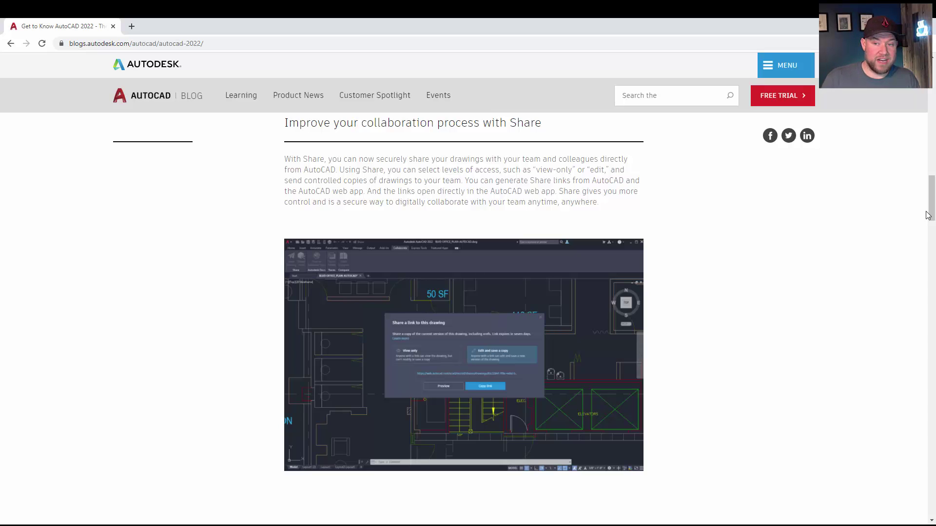
pyautogui.moveTo(928, 215); pyautogui.dragTo(931, 244)
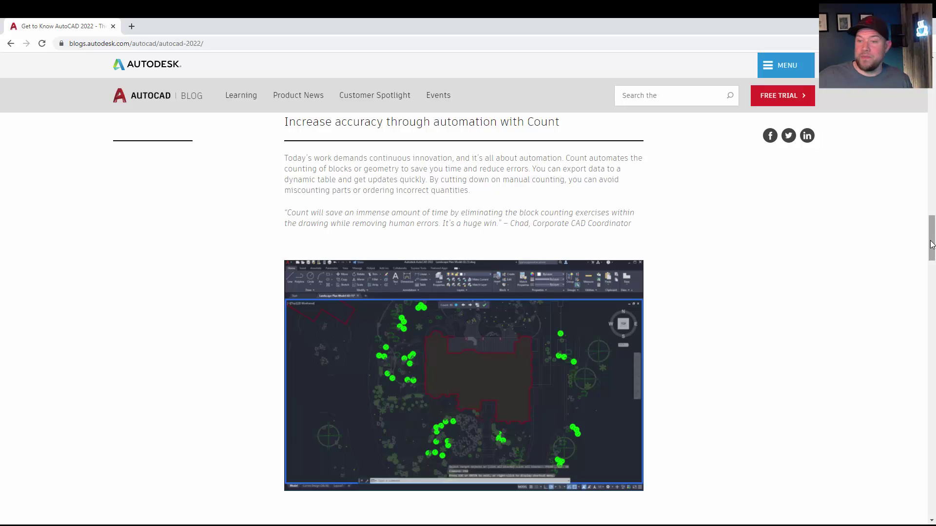
# Scroll one screen down to the 'Improve efficiency with Push to Autodesk Docs' section
pyautogui.scroll(-8, 603, 240)
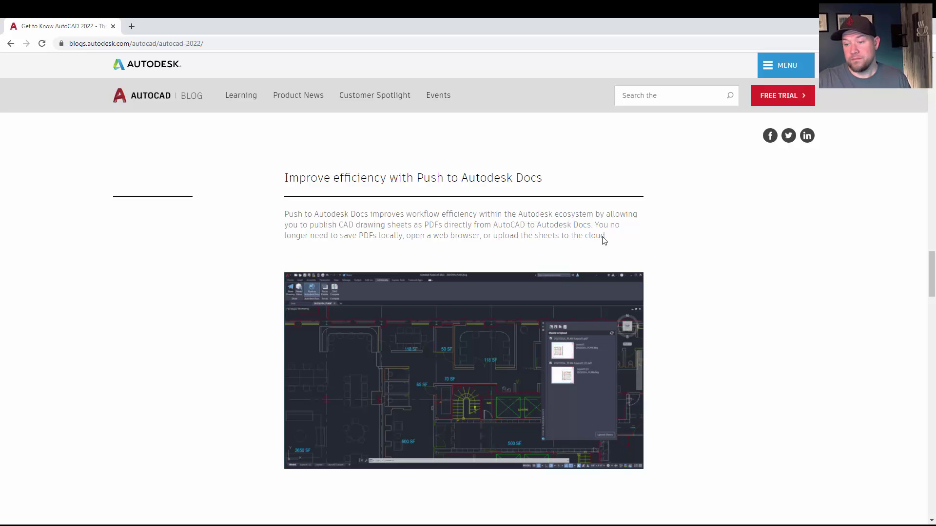
# Scroll down to the Floating windows section with its example.dwg floor plan animation
pyautogui.scroll(-8, 292, 199)
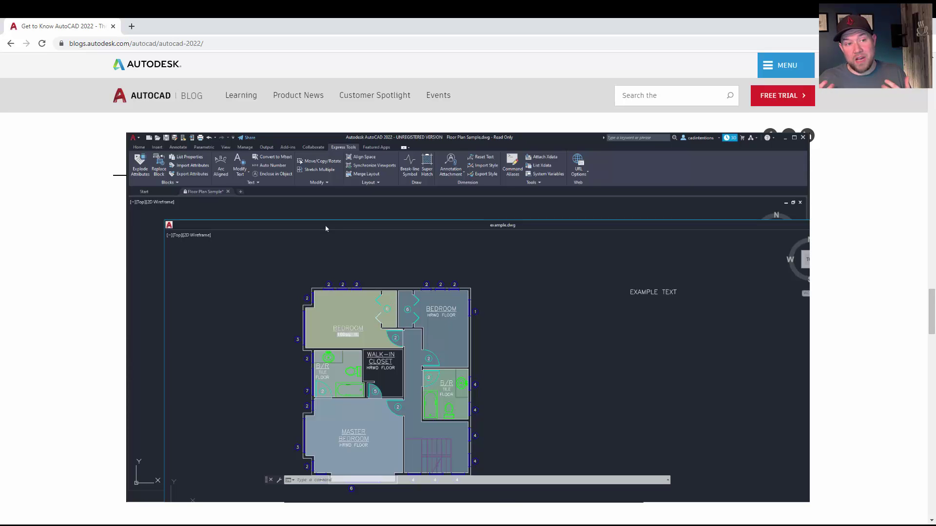
# Shrink the enlarged floor plan image back into the Floating windows section
pyautogui.click(292, 199)
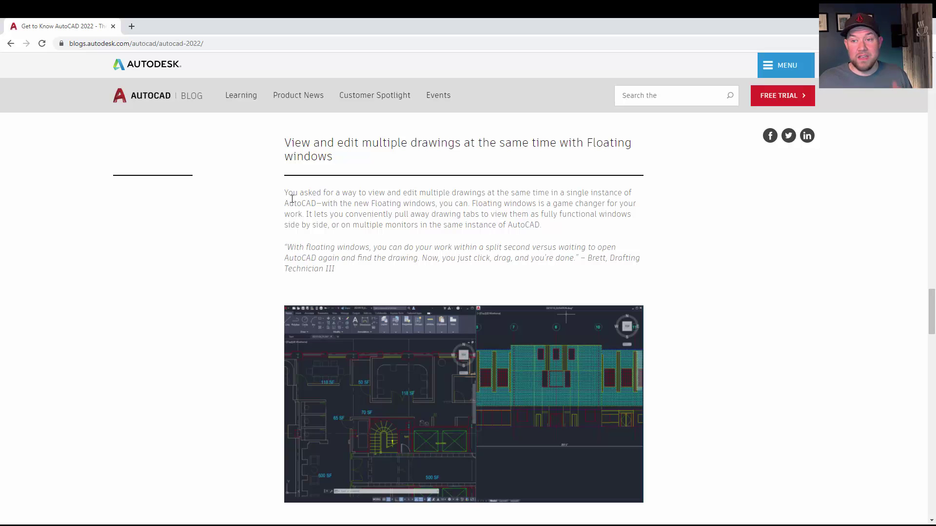
# Scroll past the Autodesk Drive and Docs section to the post's 'Get started today' ending
pyautogui.scroll(-8, 504, 335)
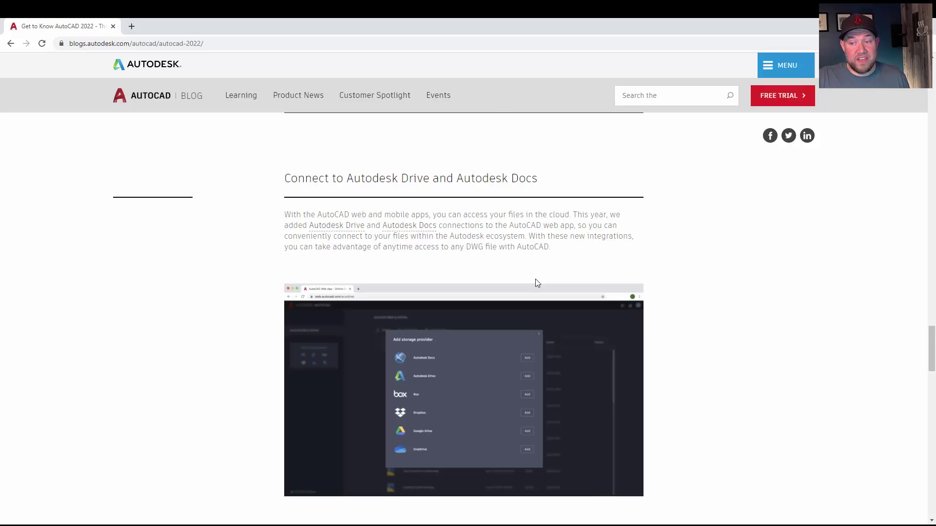
pyautogui.scroll(-2, 541, 263)
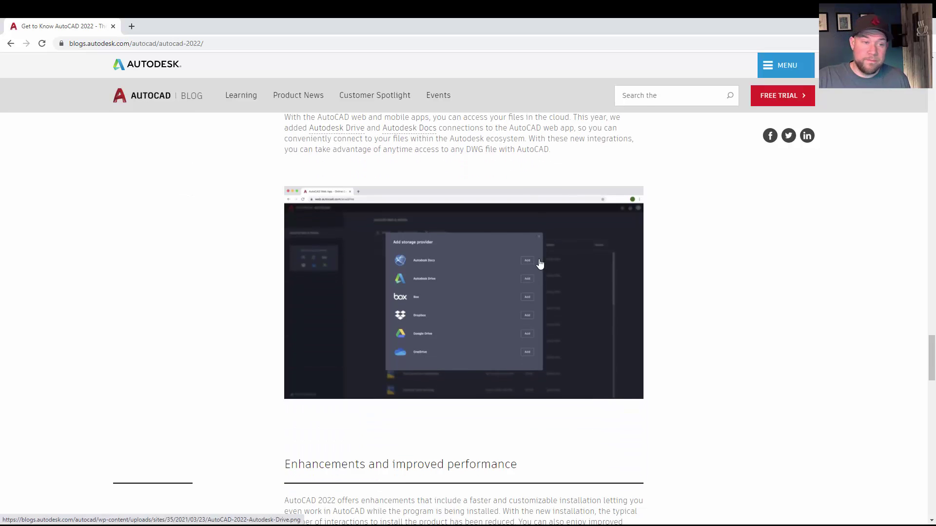
pyautogui.scroll(-6, 540, 263)
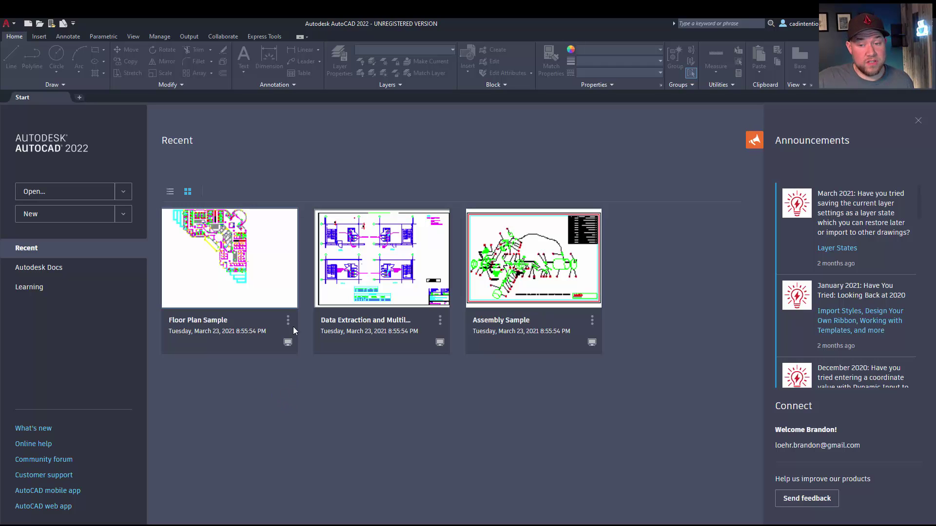
# Open Floor Plan Sample from the Recent drawings on the AutoCAD Start tab
pyautogui.click(215, 272)
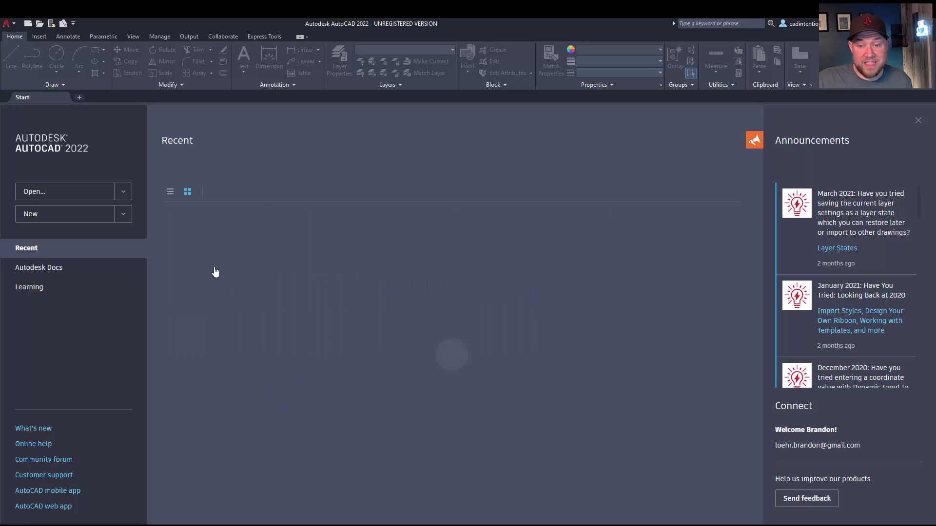
# Open the in-use Floor Plan Sample drawing read-only, then click empty canvas twice
pyautogui.click(495, 301)
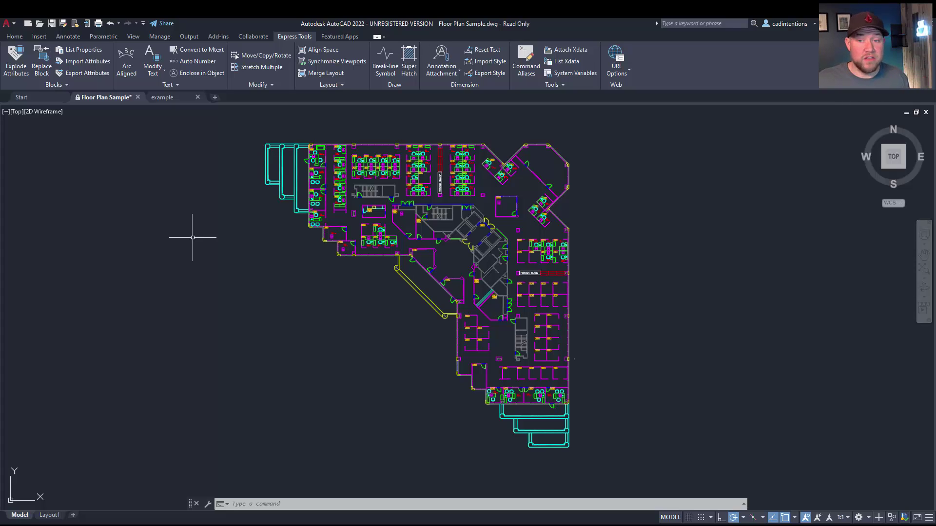
pyautogui.click(208, 266)
pyautogui.click(222, 273)
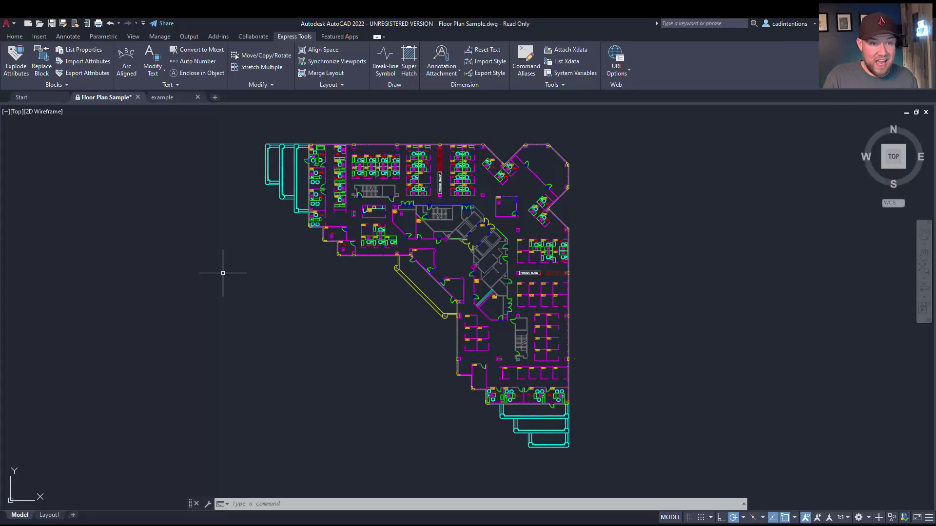
# Run COUNT to list every block in the drawing with its total, e.g. CHAIR7 66, RECTANG 369
pyautogui.write('count')
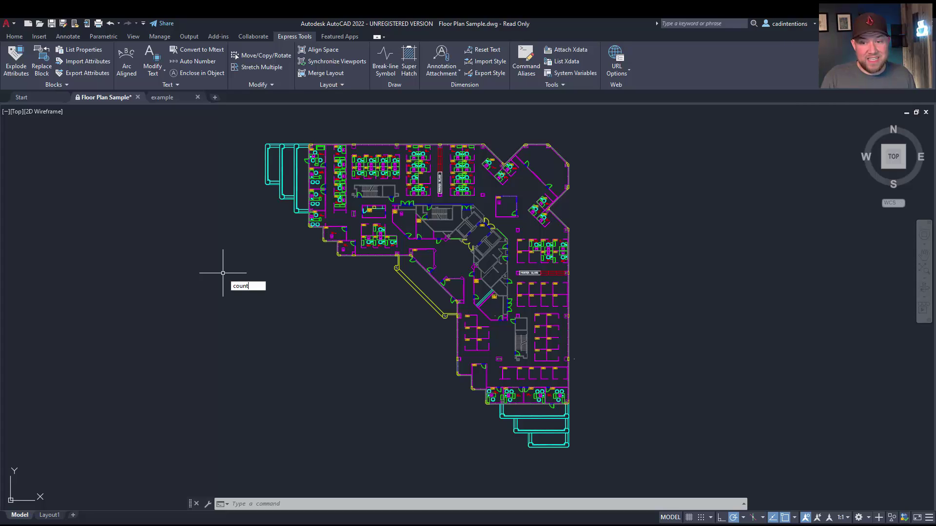
pyautogui.press('Return')
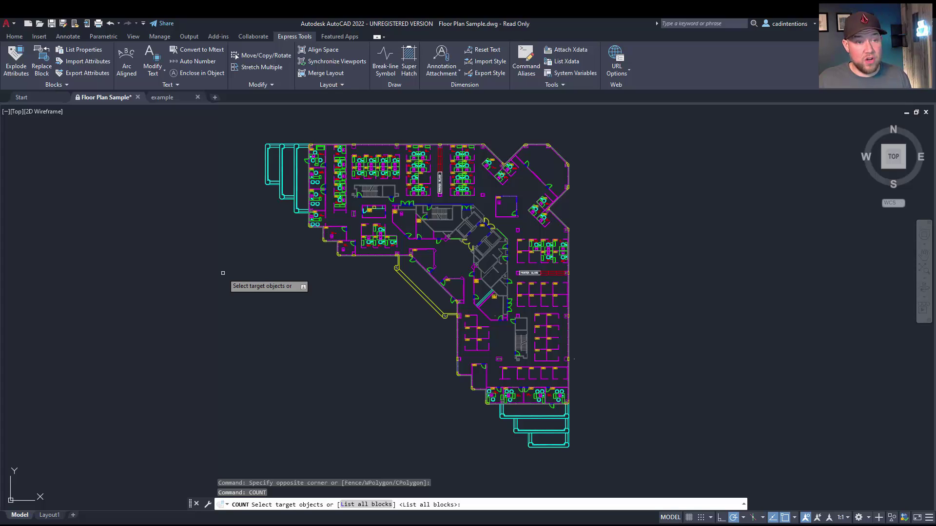
pyautogui.press('Return')
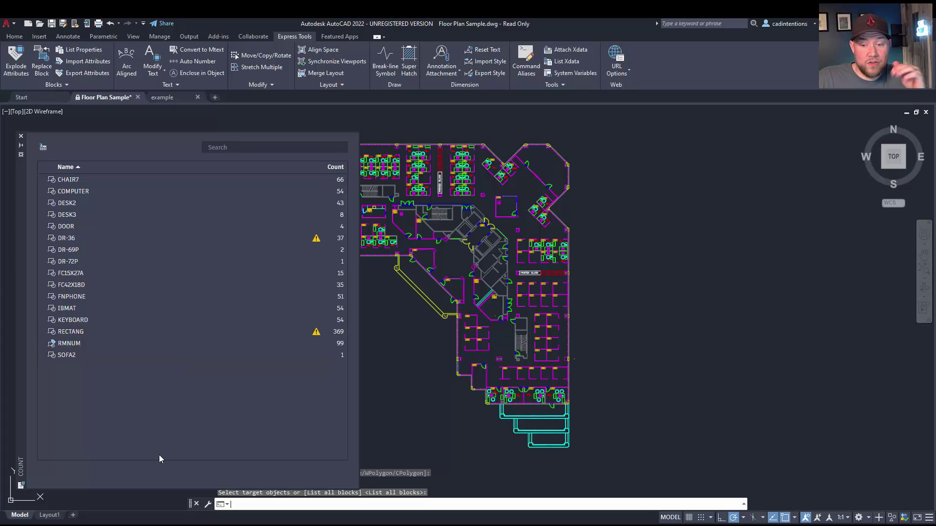
# Nudge the count list, shorten the Count palette, and open a counted block's context menu
pyautogui.moveTo(21, 358); pyautogui.dragTo(31, 359)
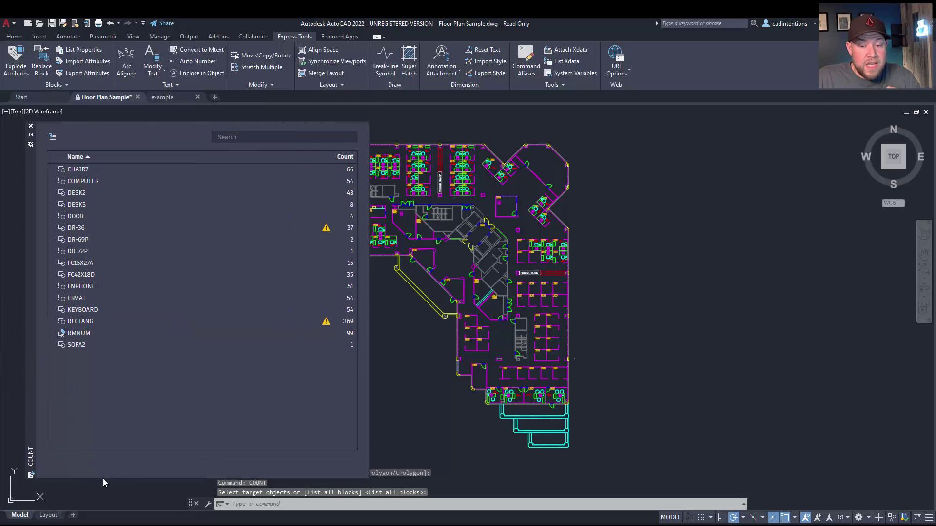
pyautogui.moveTo(110, 478); pyautogui.dragTo(112, 420)
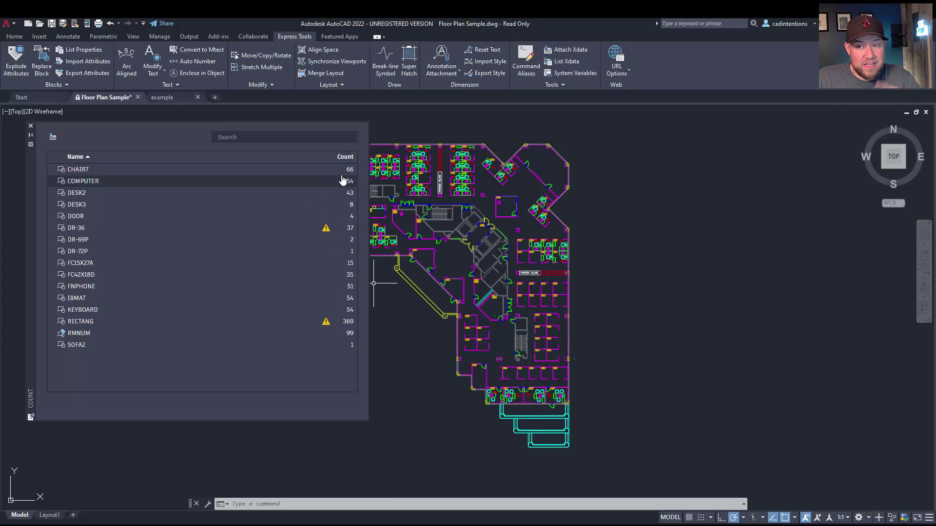
pyautogui.rightClick(101, 175)
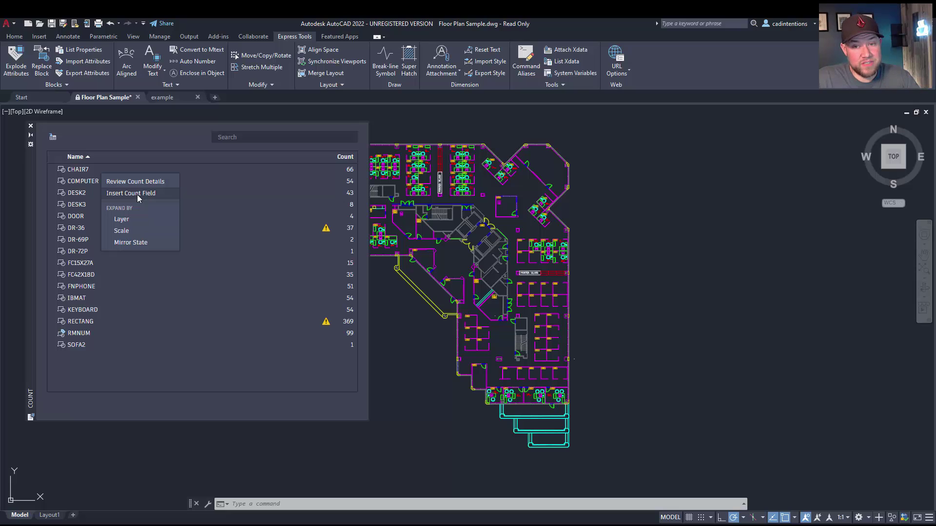
# Highlight the 43 DESK2 blocks and step through several of their instances in the plan
pyautogui.click(77, 195)
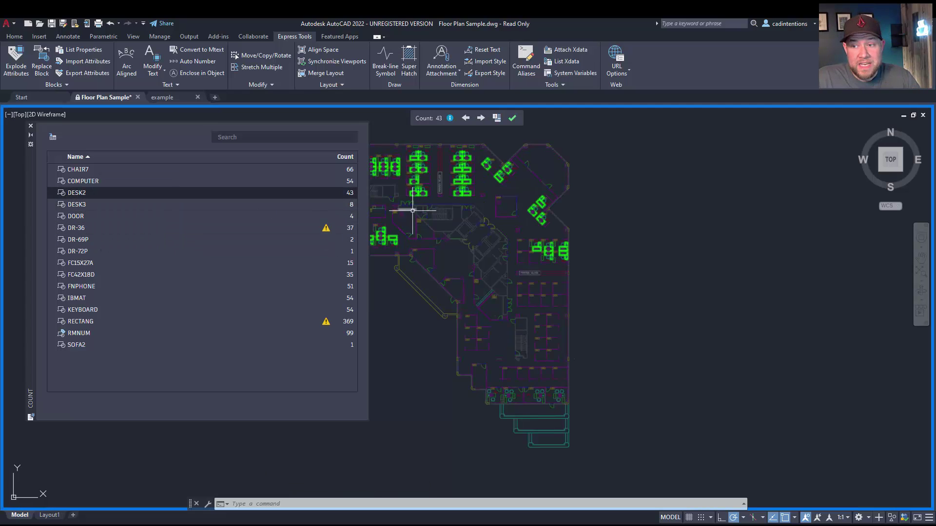
pyautogui.scroll(5, 492, 214)
pyautogui.moveTo(495, 221); pyautogui.dragTo(523, 237, button='middle')
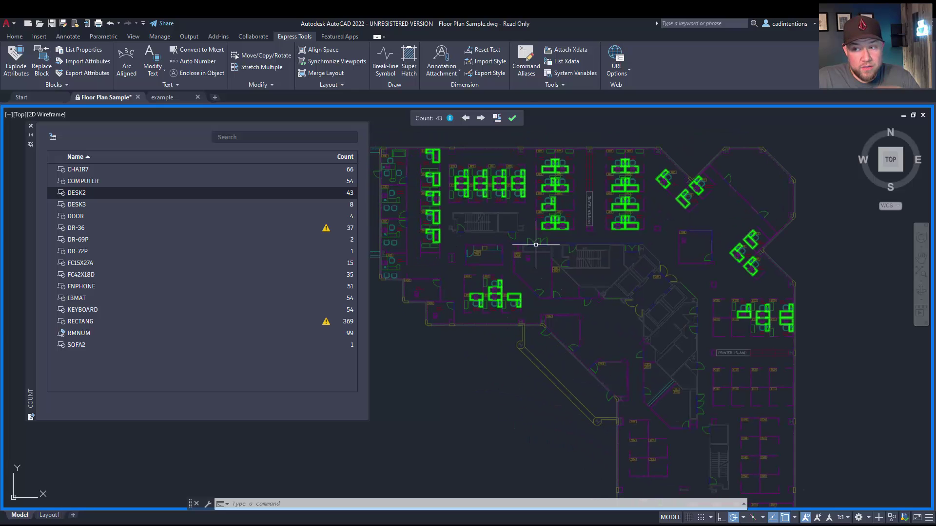
pyautogui.click(480, 119)
pyautogui.click(480, 119)
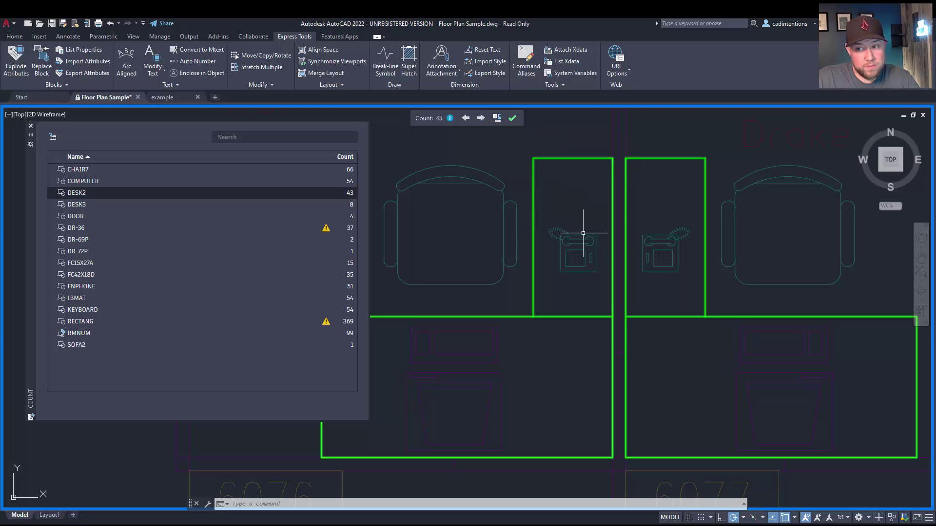
pyautogui.scroll(-10, 488, 210)
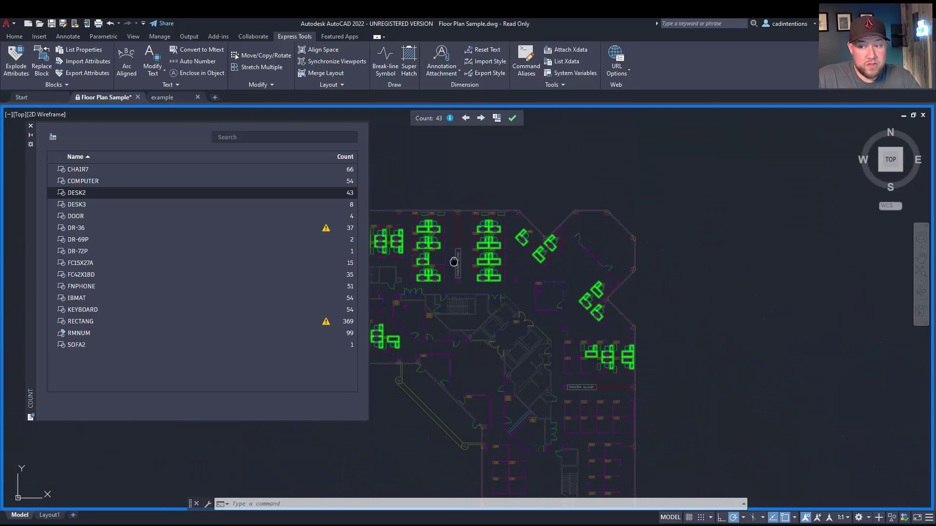
pyautogui.scroll(3, 471, 230)
pyautogui.scroll(-3, 537, 204)
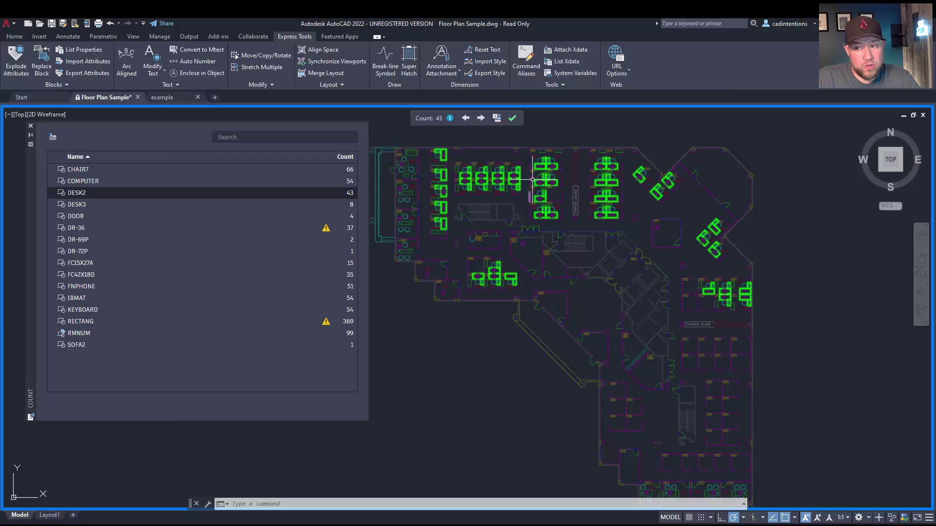
pyautogui.scroll(2, 527, 197)
pyautogui.scroll(2, 489, 190)
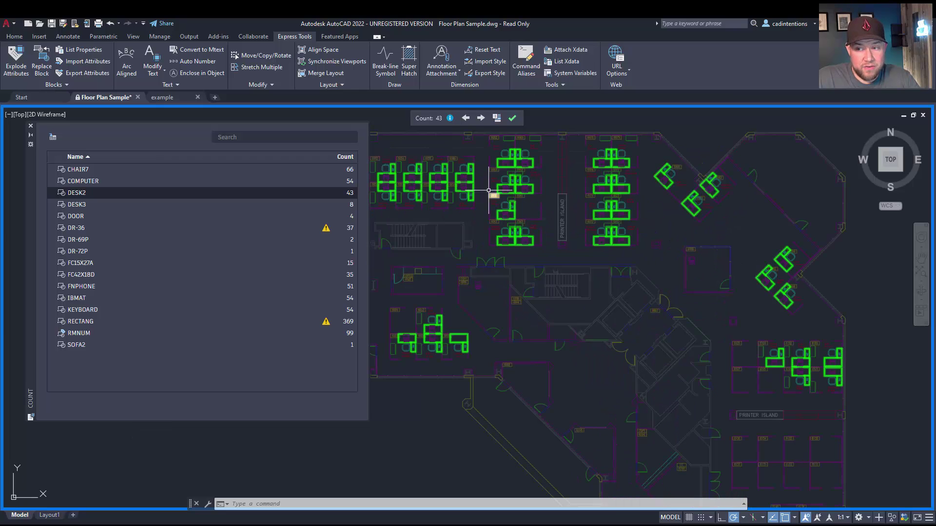
# Highlight the 8 DESK3 blocks, then the 37 DR-36 door blocks, and view the doors
pyautogui.click(101, 205)
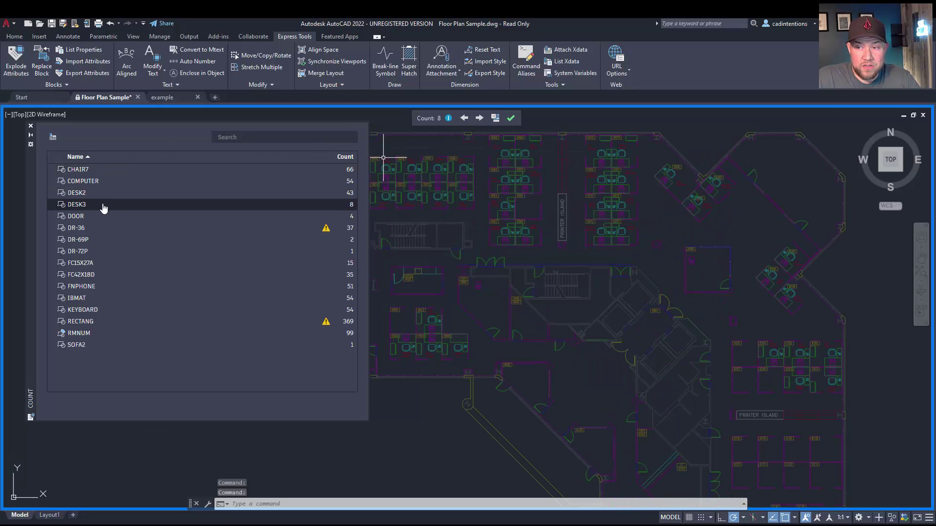
pyautogui.click(86, 228)
pyautogui.moveTo(508, 306); pyautogui.dragTo(581, 293, button='middle')
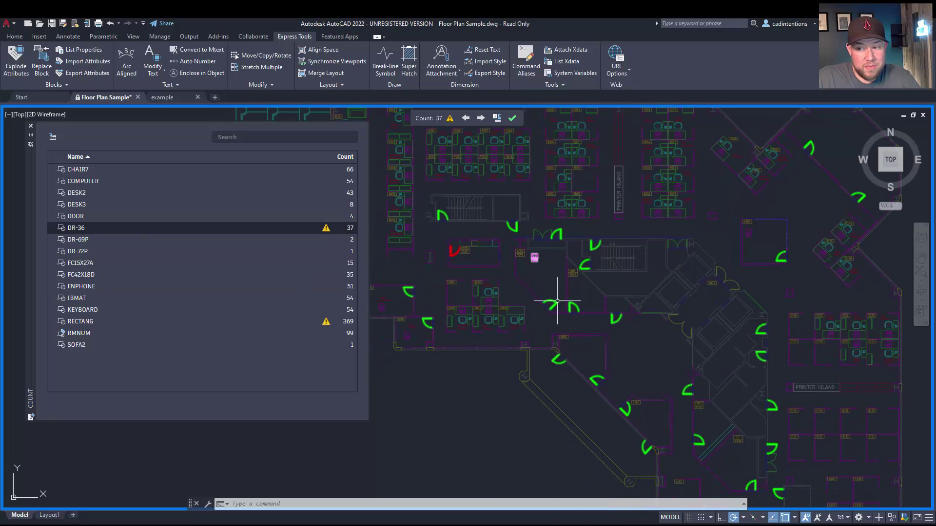
pyautogui.scroll(-2, 588, 304)
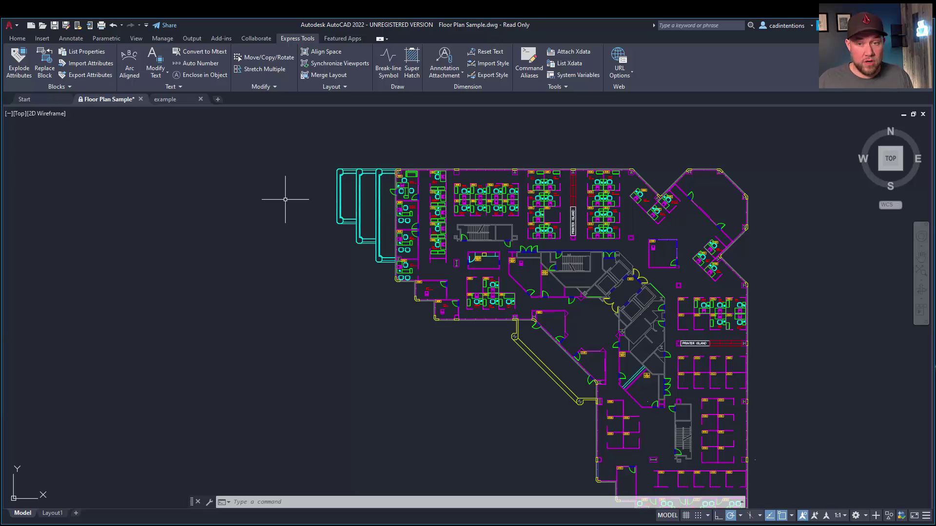
# Float the example drawing out as its own window and move it left and down
pyautogui.click(201, 151)
pyautogui.click(186, 100)
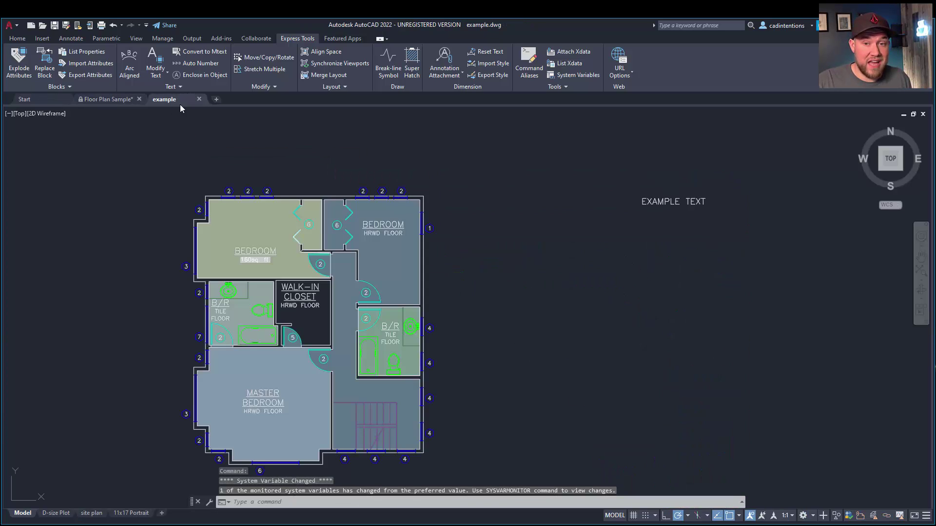
pyautogui.moveTo(180, 101); pyautogui.dragTo(255, 139)
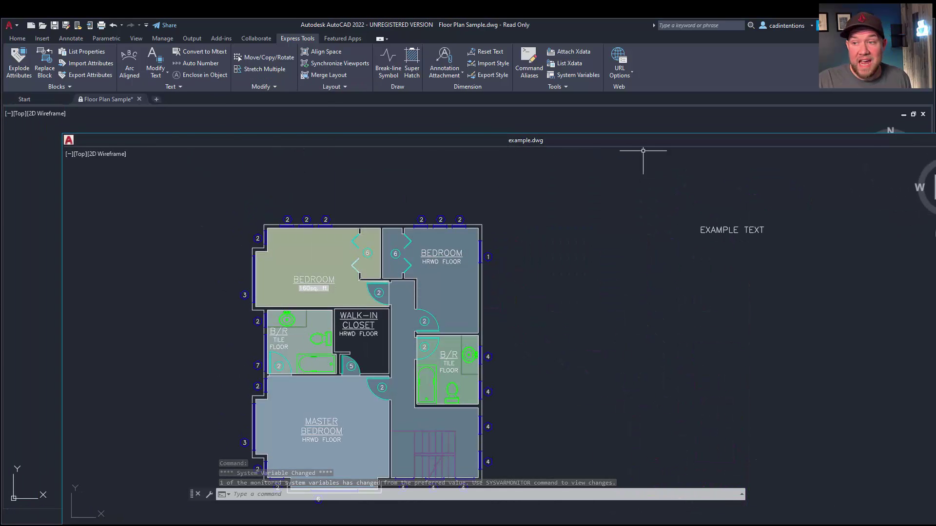
pyautogui.moveTo(643, 142); pyautogui.dragTo(471, 162)
pyautogui.click(345, 151)
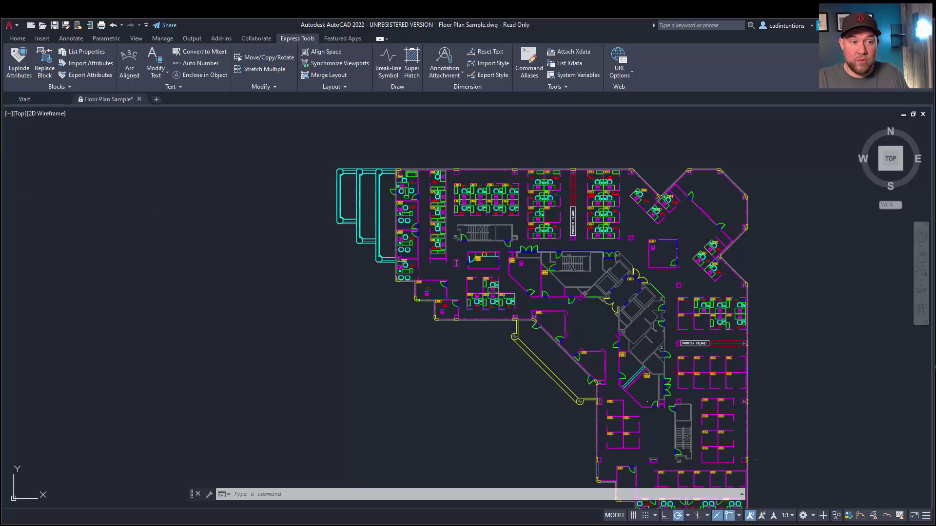
# Bring the floating example window back into view, make it slightly taller, and dock it again
pyautogui.moveTo(1, 112)
pyautogui.mouseDown()
pyautogui.moveTo(122, 109)
pyautogui.moveTo(476, 168)
pyautogui.moveTo(591, 151)
pyautogui.mouseUp()
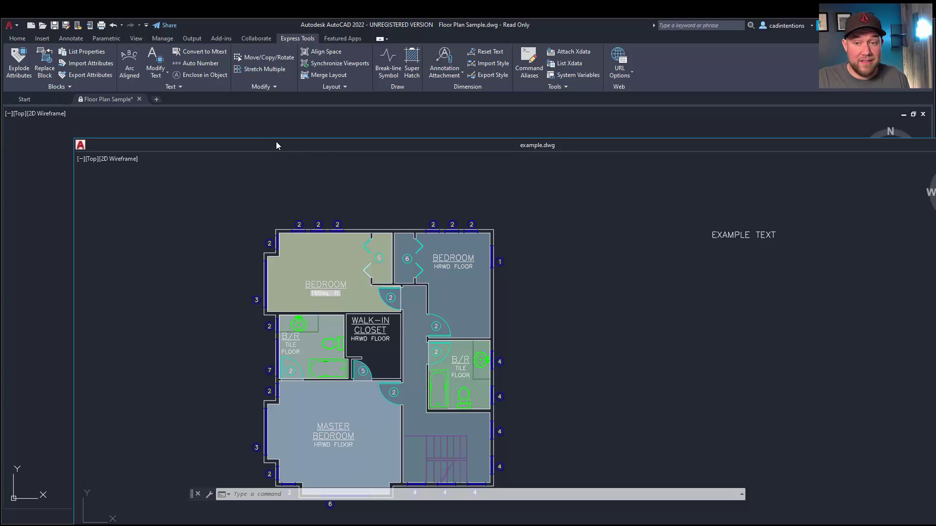
pyautogui.moveTo(264, 141); pyautogui.dragTo(261, 149)
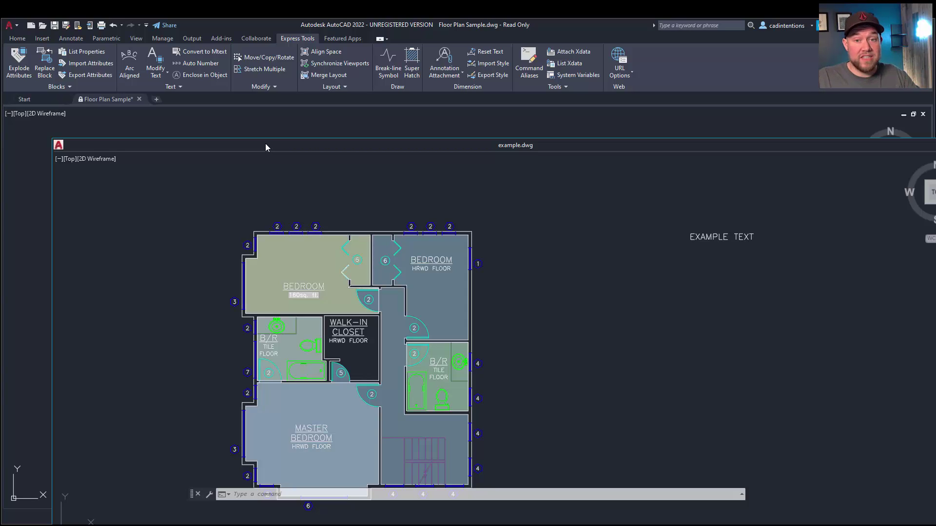
pyautogui.moveTo(265, 146); pyautogui.dragTo(222, 98)
# Dismiss the layout thumbnails and move the Floor Plan Sample tab after the example tab
pyautogui.moveTo(162, 99)
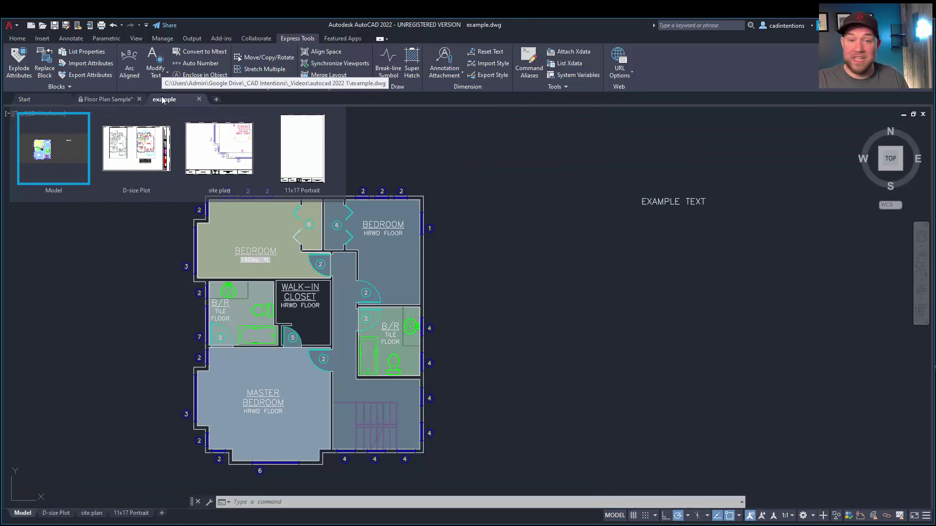
pyautogui.click(134, 241)
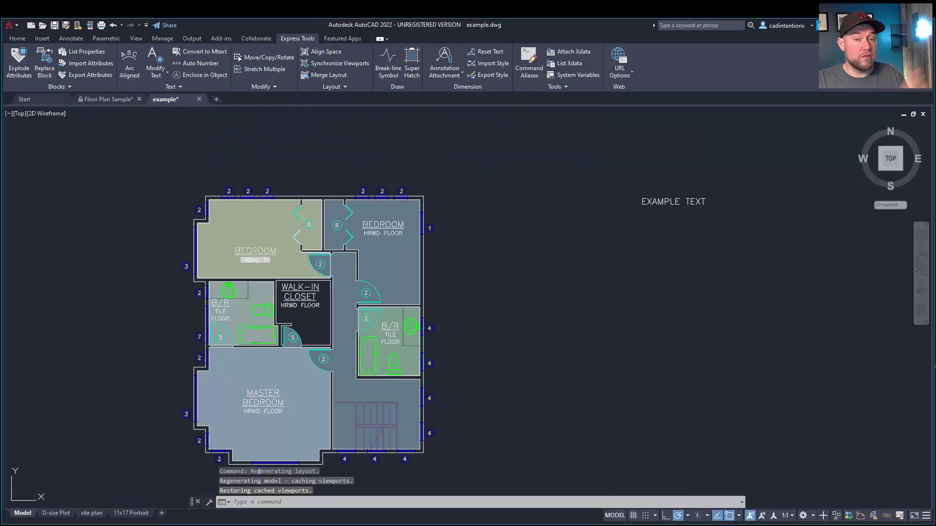
pyautogui.click(106, 101)
pyautogui.moveTo(112, 101); pyautogui.dragTo(159, 106)
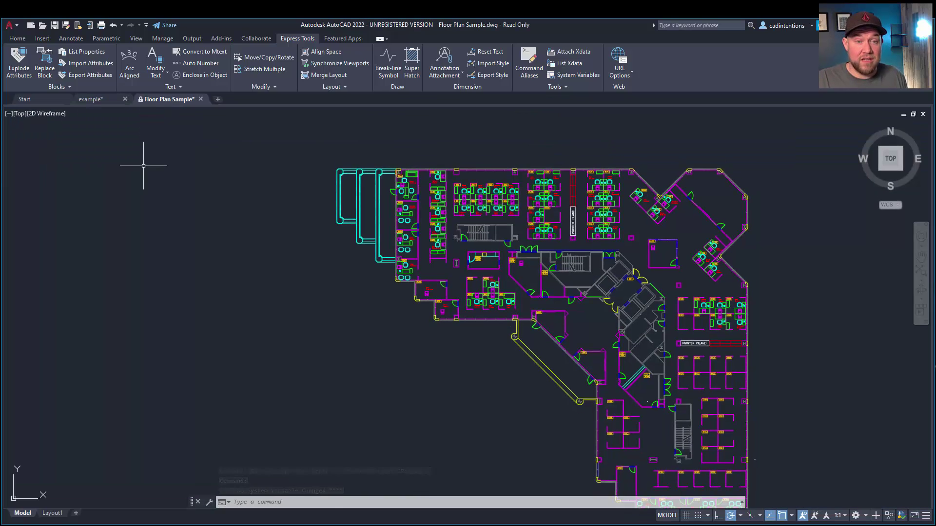